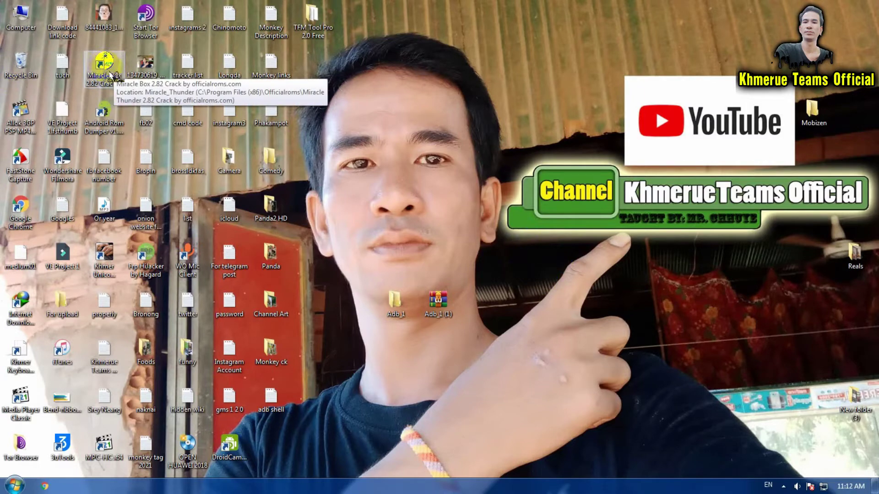
Step: Start Miracle Box from its desktop shortcut with Run as administrator
{"action": "right_click", "coordinate": [109, 75]}
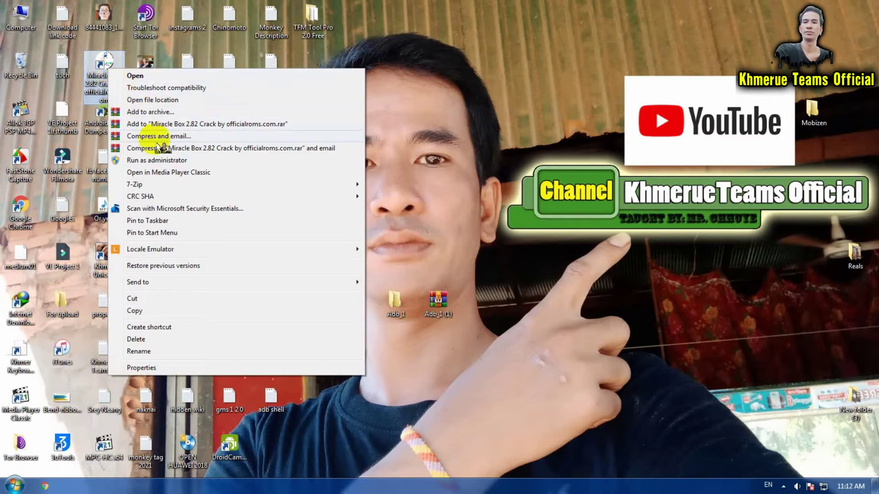
{"action": "left_click", "coordinate": [166, 165]}
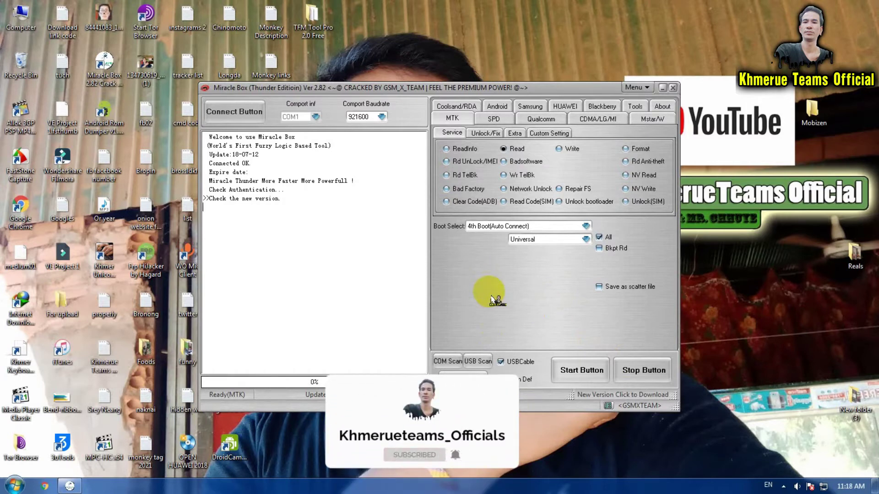
Step: Start Read Pattern Code under Android ADB on the connected phone
{"action": "left_click", "coordinate": [506, 108]}
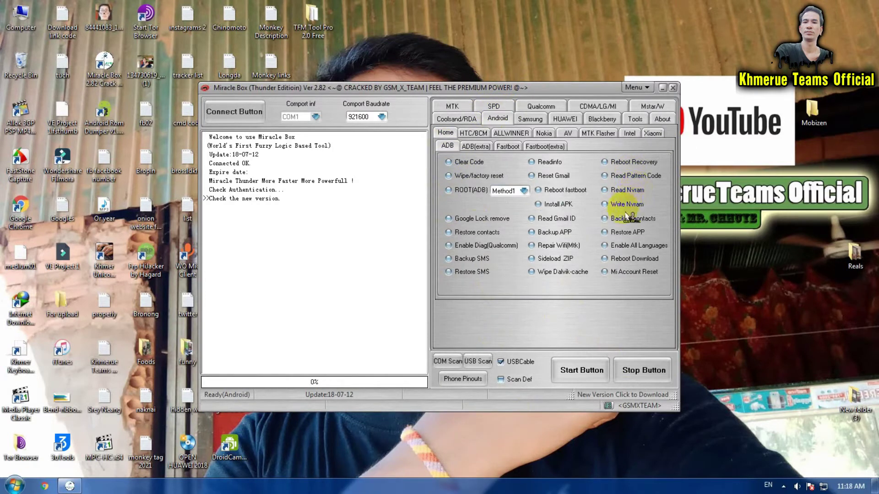
{"action": "left_click", "coordinate": [628, 176]}
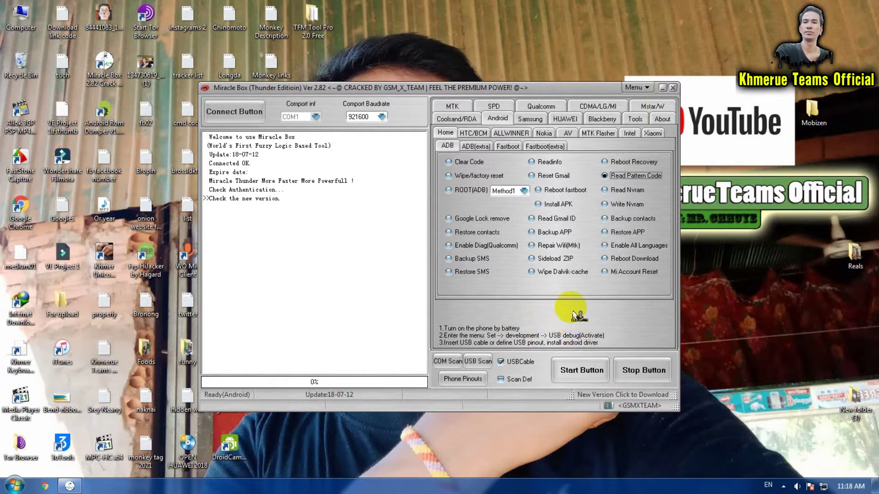
{"action": "left_click", "coordinate": [581, 377]}
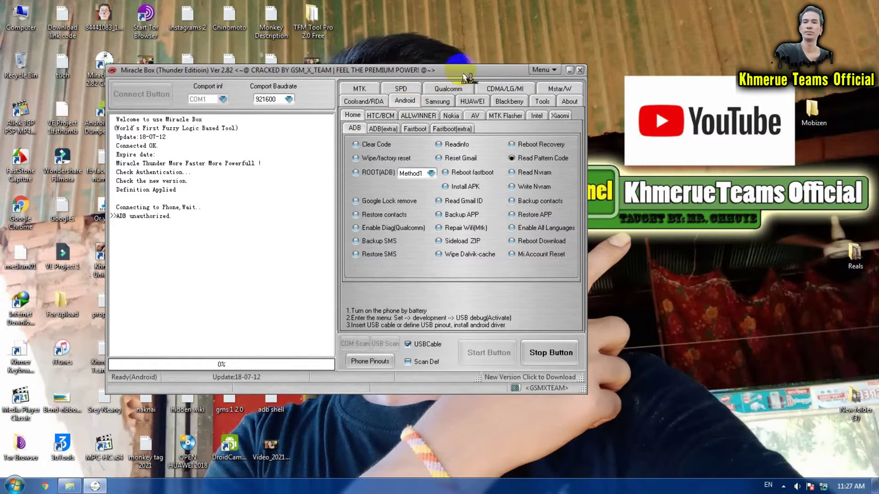
Step: Move the window aside and highlight the 'ADB unauthorized' log message, then clear it
{"action": "left_click_drag", "start_coordinate": [463, 71], "coordinate": [415, 91]}
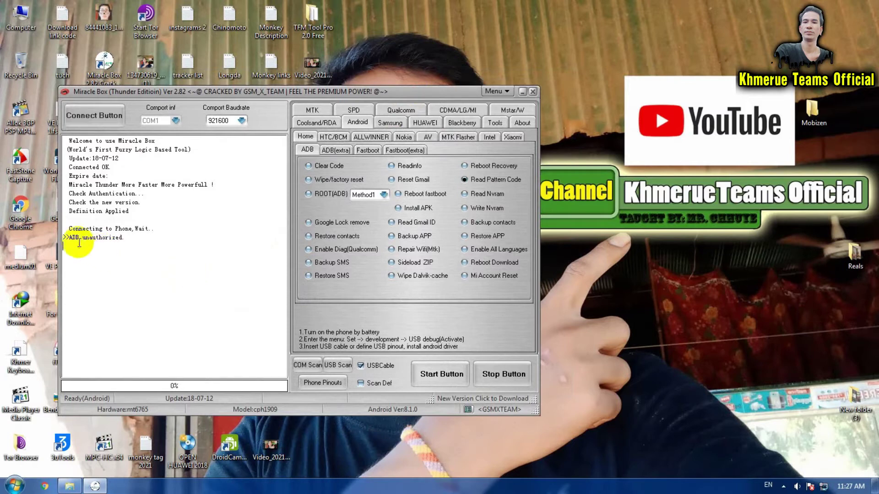
{"action": "left_click_drag", "start_coordinate": [65, 238], "coordinate": [147, 244]}
{"action": "left_click", "coordinate": [108, 241]}
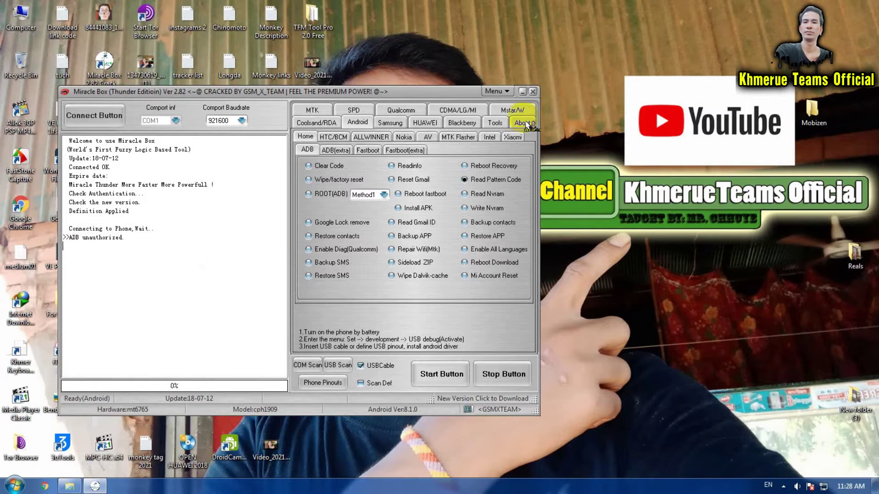
Step: Close Miracle Box and check that the desktop Adb_1 folder is empty
{"action": "left_click", "coordinate": [533, 96]}
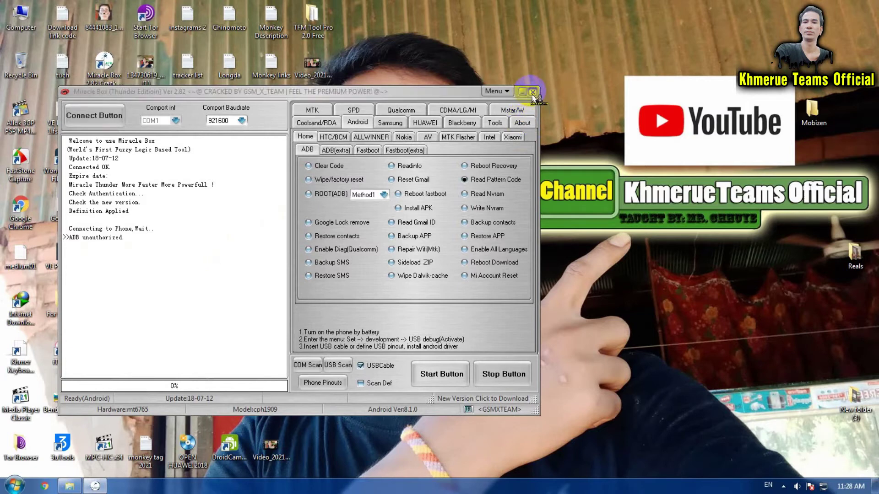
{"action": "left_click", "coordinate": [423, 277]}
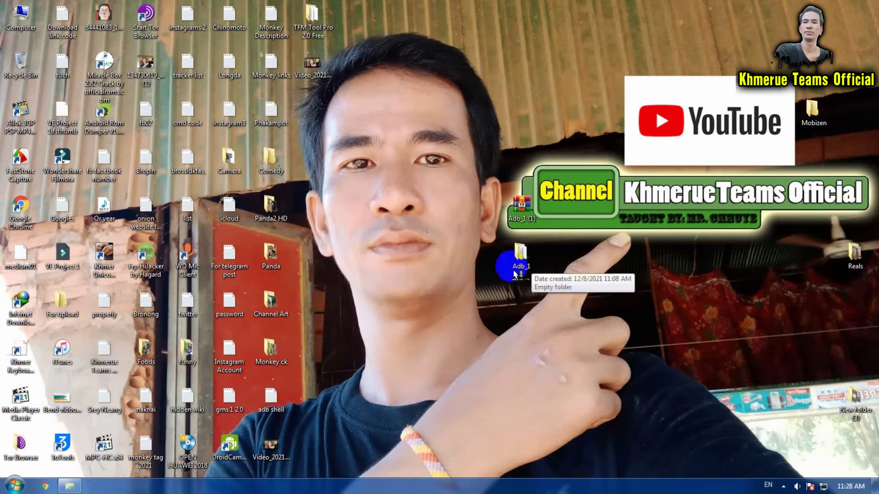
{"action": "left_click_drag", "start_coordinate": [463, 161], "coordinate": [542, 288]}
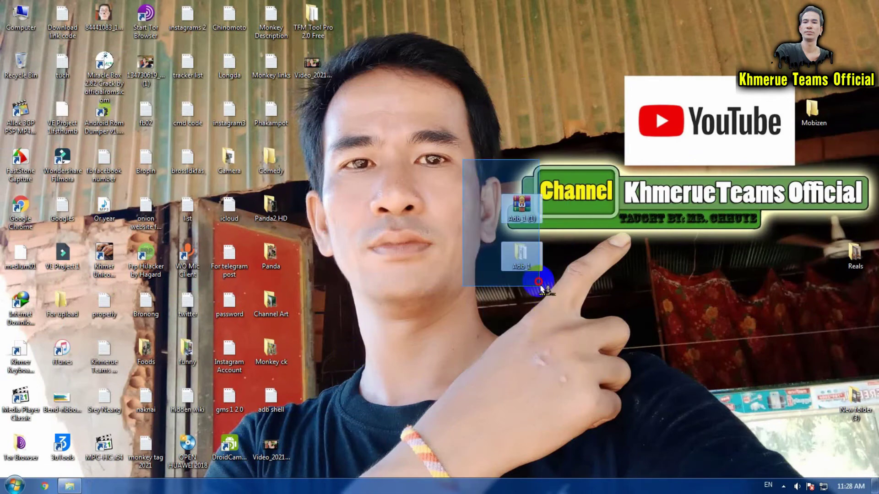
{"action": "double_click", "coordinate": [523, 255]}
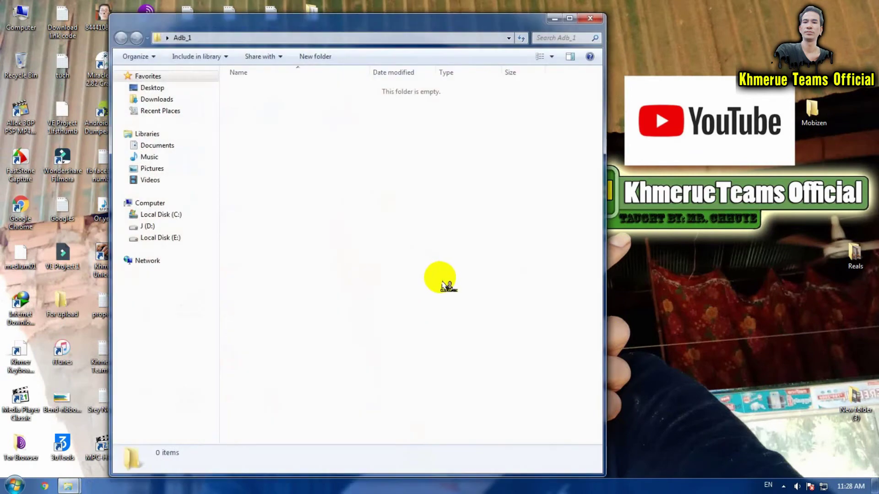
{"action": "left_click", "coordinate": [590, 18]}
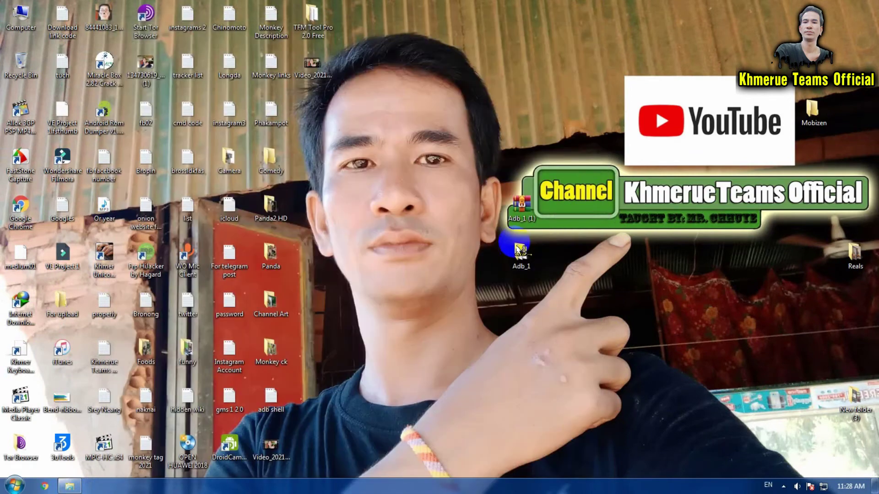
Step: Open Adb_1 (1).rar and delete the empty Adb_1 folder from the desktop
{"action": "double_click", "coordinate": [522, 206]}
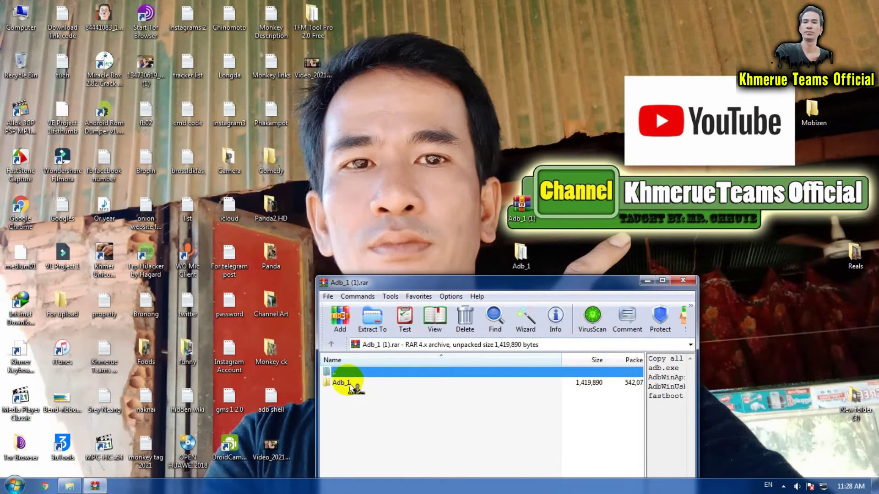
{"action": "left_click", "coordinate": [532, 251]}
{"action": "key", "text": "Delete"}
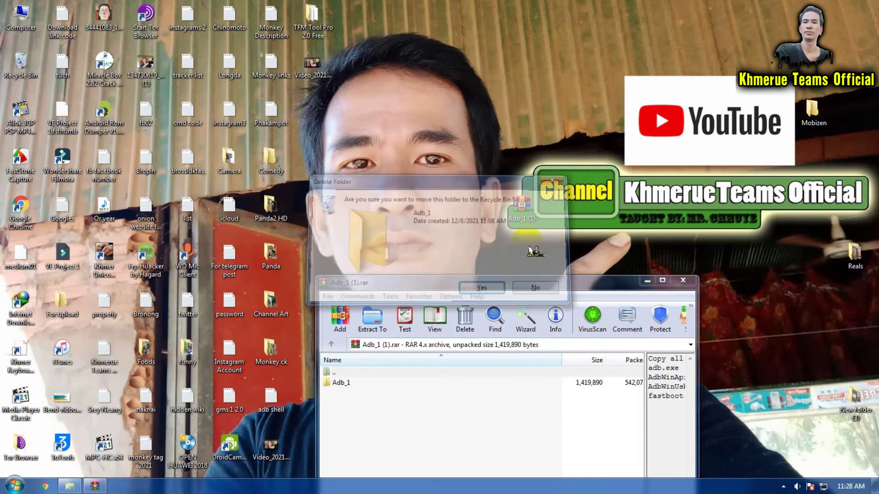
{"action": "key", "text": "Return"}
Step: Extract the archive's Adb_1 folder onto the desktop and close WinRAR
{"action": "left_click", "coordinate": [344, 388]}
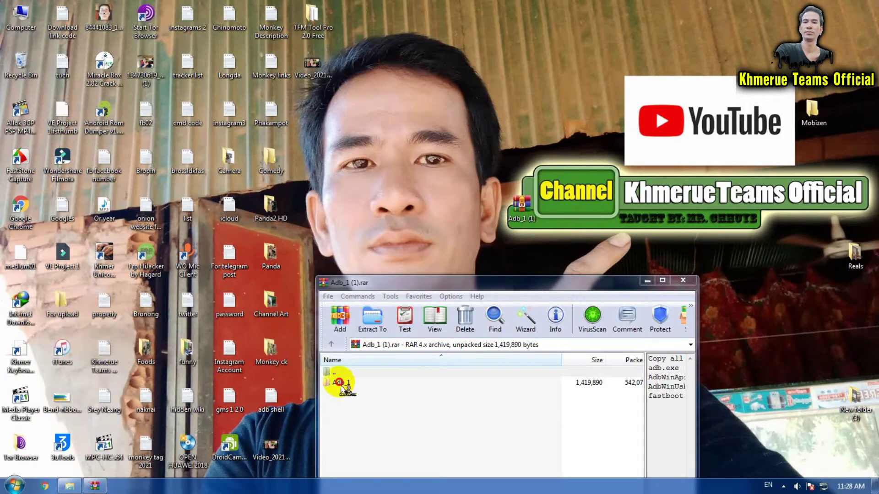
{"action": "left_click_drag", "start_coordinate": [343, 388], "coordinate": [479, 209]}
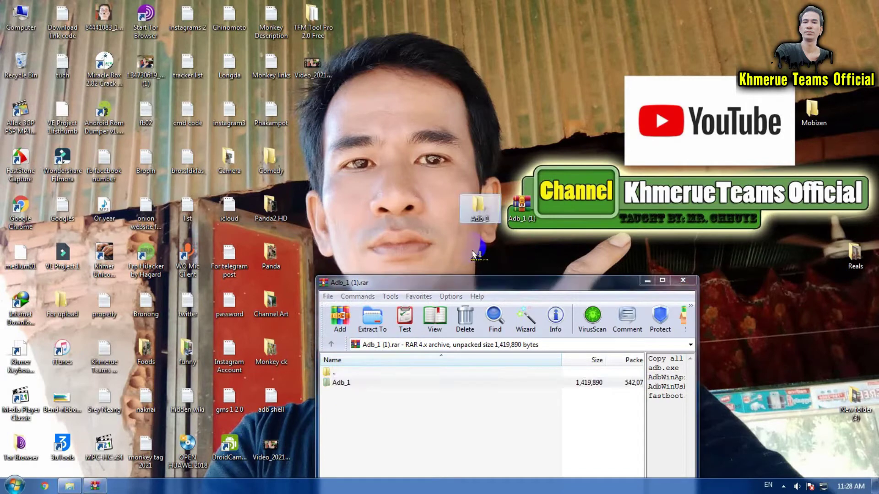
{"action": "left_click", "coordinate": [683, 280]}
Step: Copy all five adb files from the extracted Adb_1 folder
{"action": "double_click", "coordinate": [479, 207]}
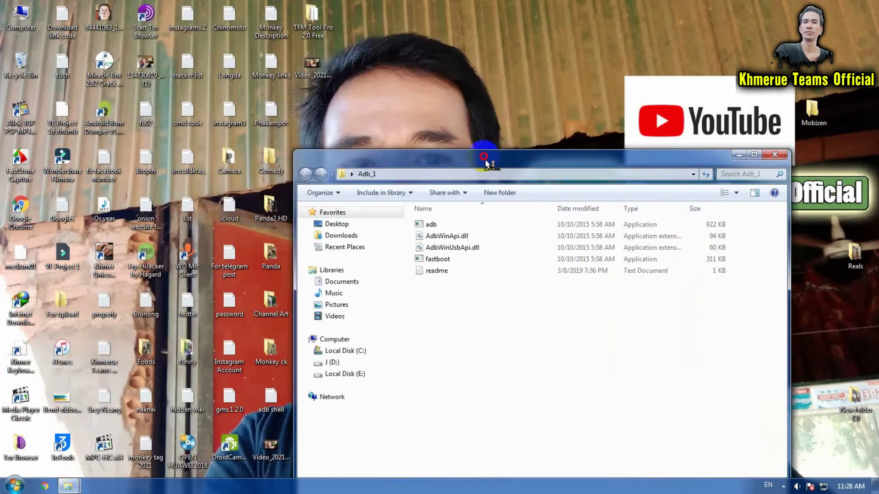
{"action": "left_click_drag", "start_coordinate": [300, 28], "coordinate": [563, 93]}
{"action": "left_click_drag", "start_coordinate": [572, 281], "coordinate": [494, 127]}
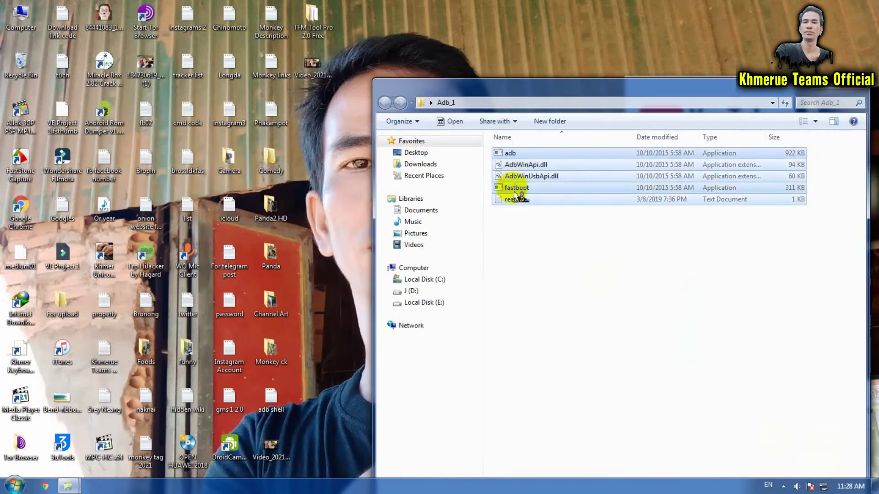
{"action": "right_click", "coordinate": [524, 162]}
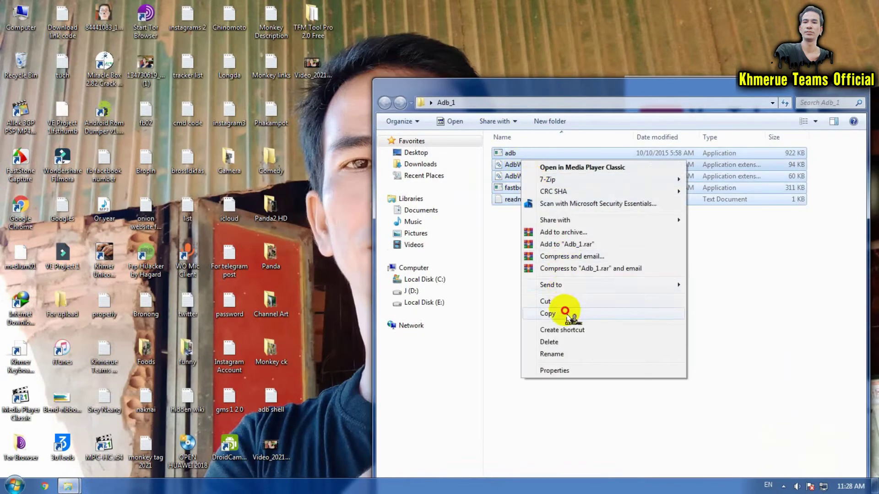
{"action": "left_click", "coordinate": [565, 313]}
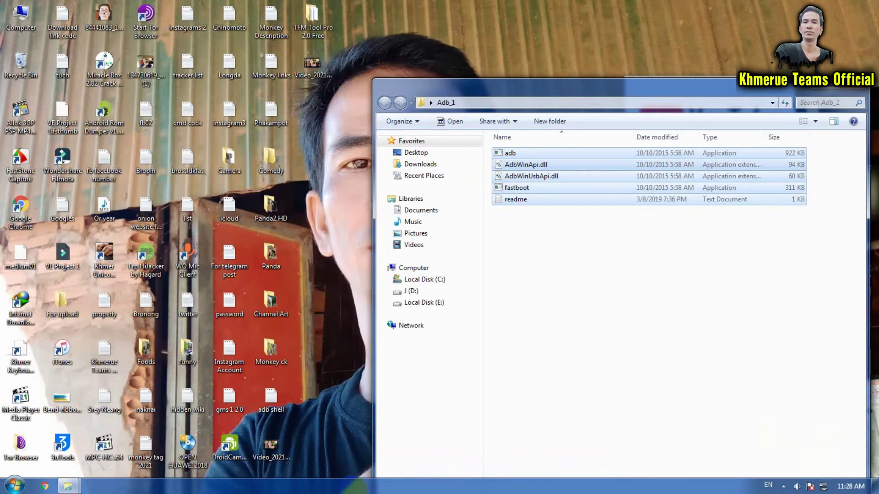
Step: Start Task Manager from the taskbar to review running processes, then close the windows
{"action": "right_click", "coordinate": [354, 487]}
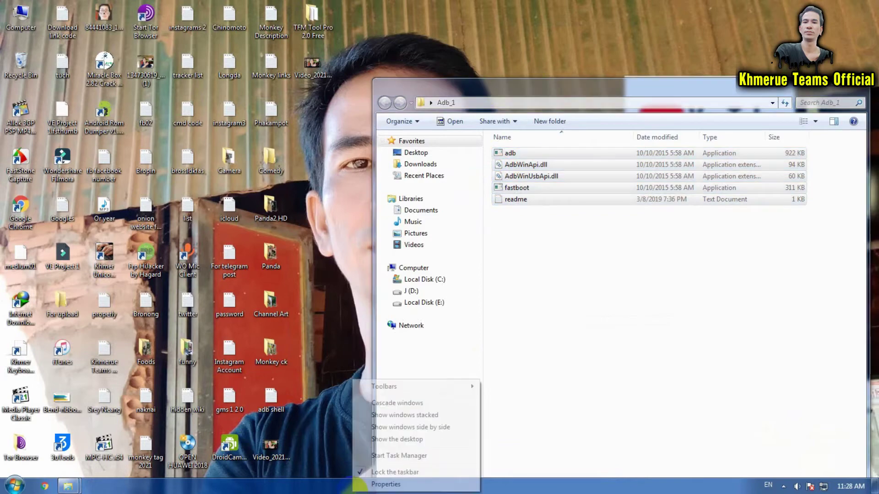
{"action": "left_click", "coordinate": [399, 456]}
{"action": "left_click_drag", "start_coordinate": [542, 76], "coordinate": [363, 62]}
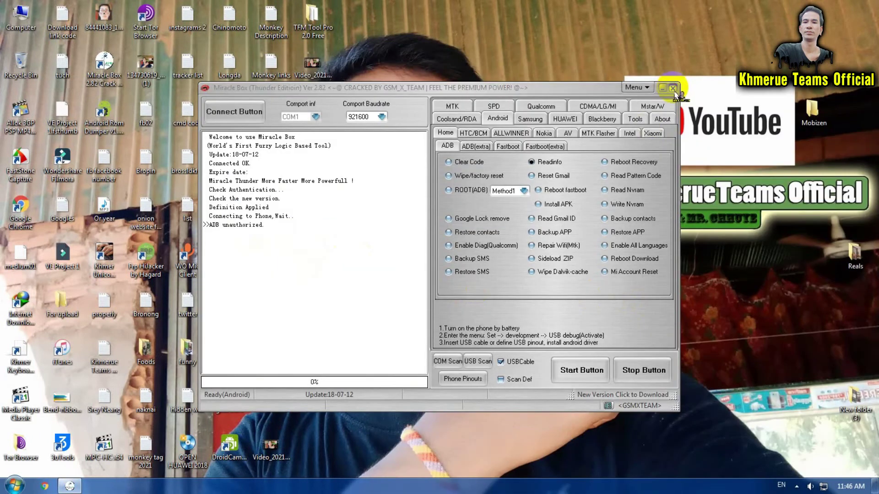
{"action": "left_click", "coordinate": [675, 89]}
{"action": "left_click", "coordinate": [426, 275]}
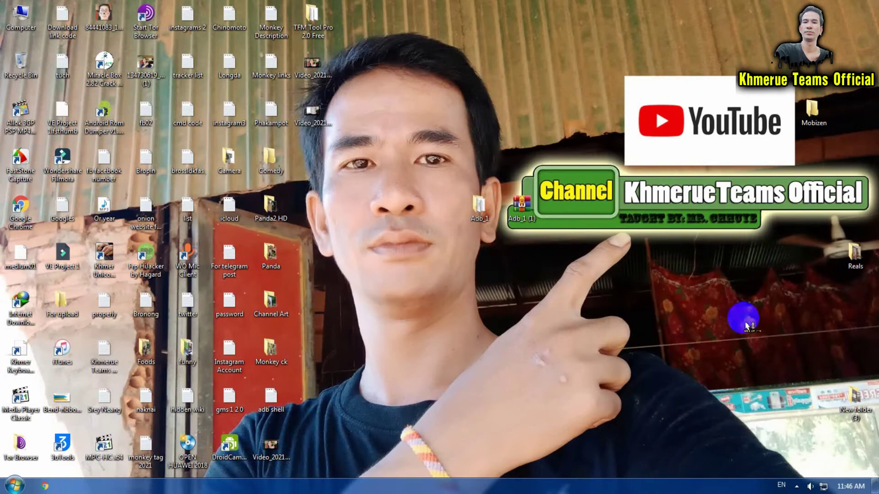
Step: Reopen Adb_1 and copy all five files again
{"action": "left_click", "coordinate": [479, 211]}
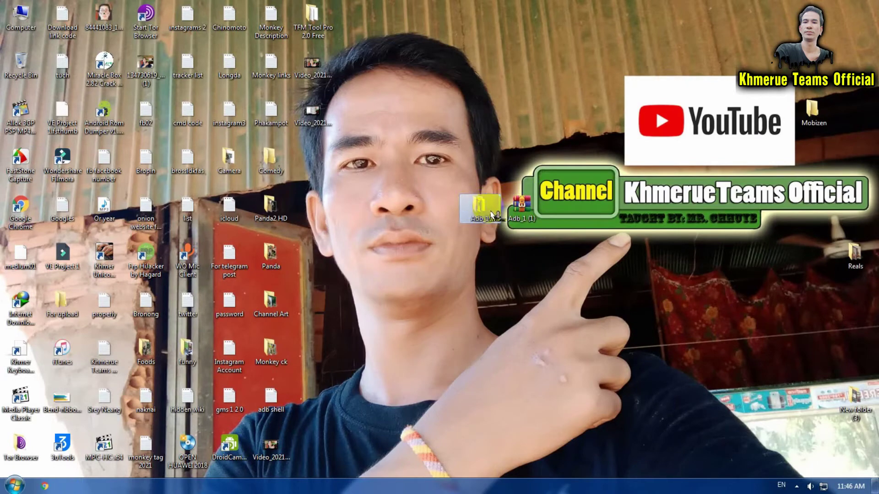
{"action": "double_click", "coordinate": [480, 209]}
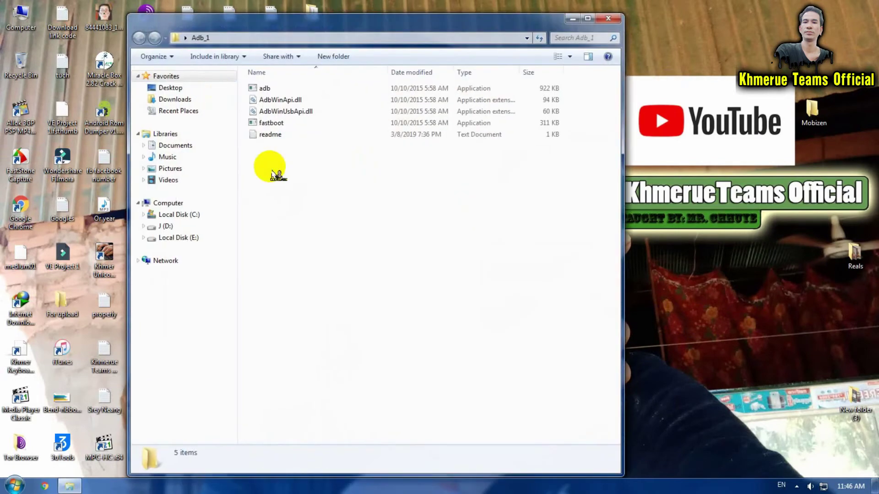
{"action": "left_click_drag", "start_coordinate": [295, 200], "coordinate": [258, 84]}
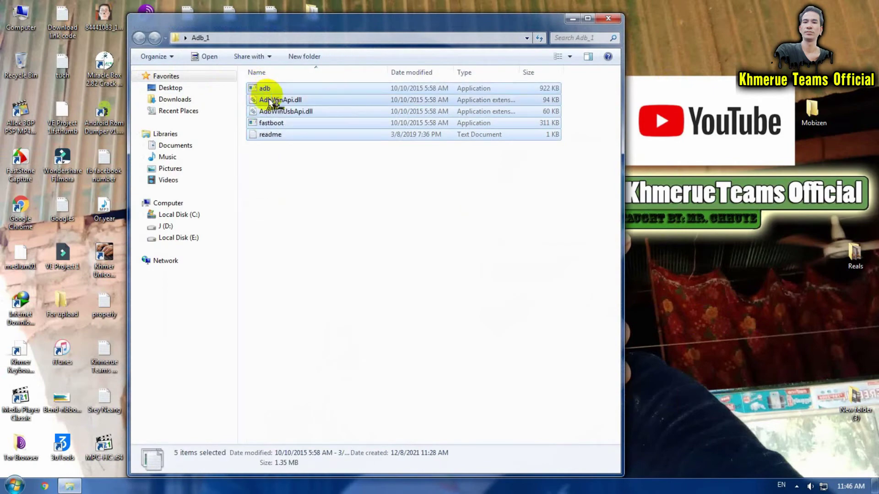
{"action": "right_click", "coordinate": [267, 94]}
{"action": "left_click", "coordinate": [320, 251]}
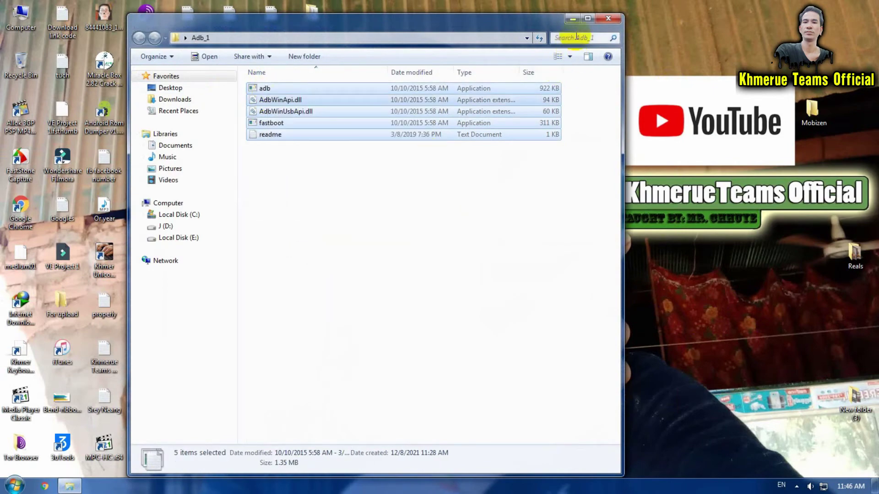
Step: Close Adb_1 and open the Miracle Box shortcut's file location
{"action": "left_click", "coordinate": [568, 19]}
{"action": "left_click", "coordinate": [105, 60]}
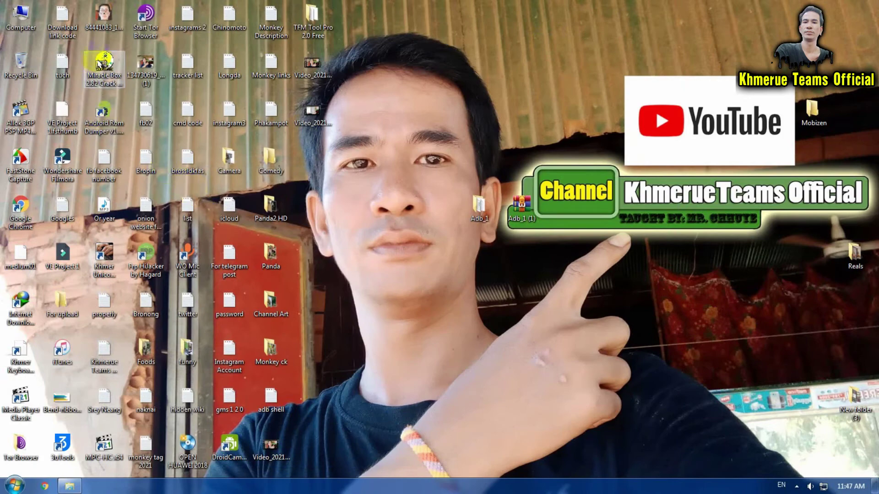
{"action": "right_click", "coordinate": [105, 61]}
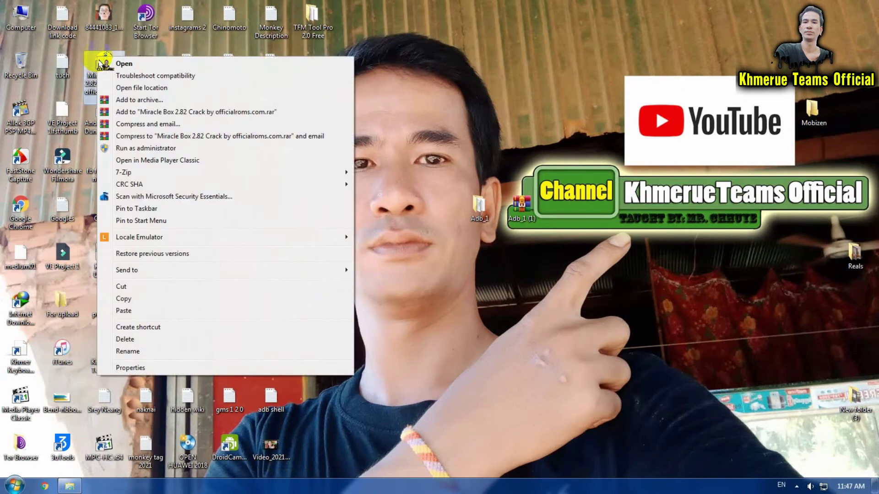
{"action": "left_click", "coordinate": [140, 86]}
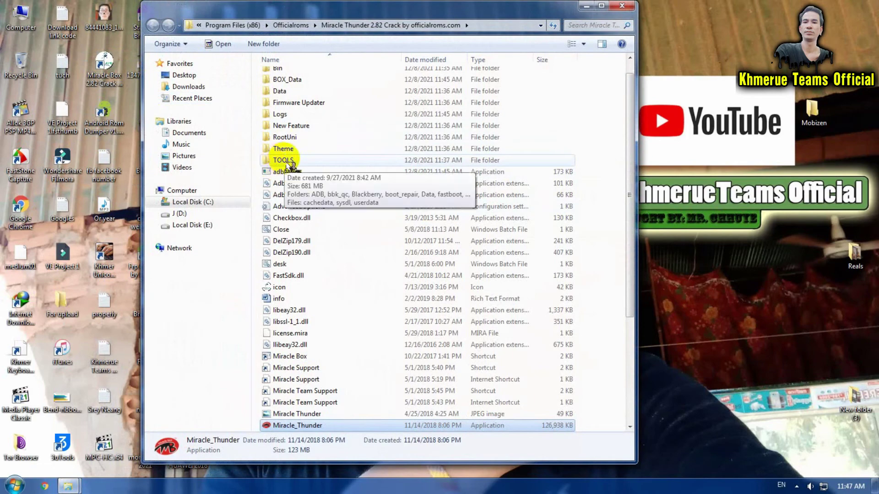
Step: Go into TOOLS\ADB and bring up the folder menu to paste the copied files
{"action": "double_click", "coordinate": [286, 162]}
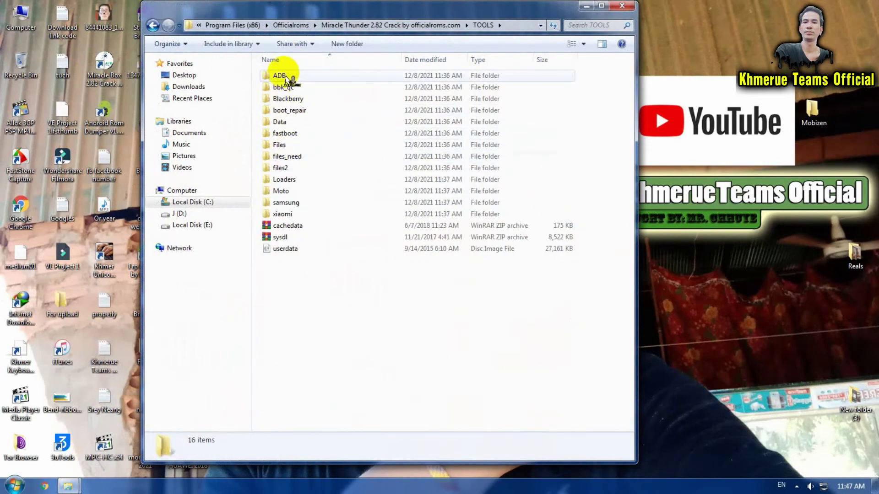
{"action": "double_click", "coordinate": [280, 76]}
{"action": "right_click", "coordinate": [450, 329]}
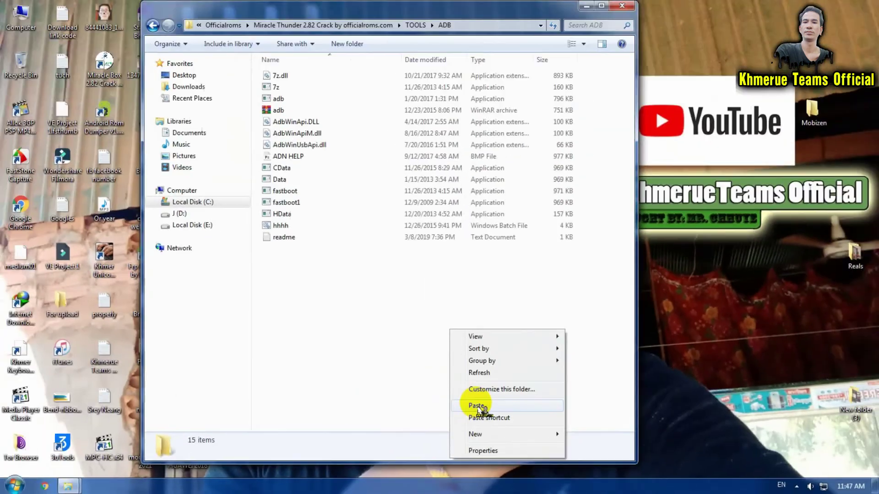
Step: Paste the adb files into ADB choosing Copy and Replace, which hits a Folder In Use error
{"action": "left_click", "coordinate": [443, 318]}
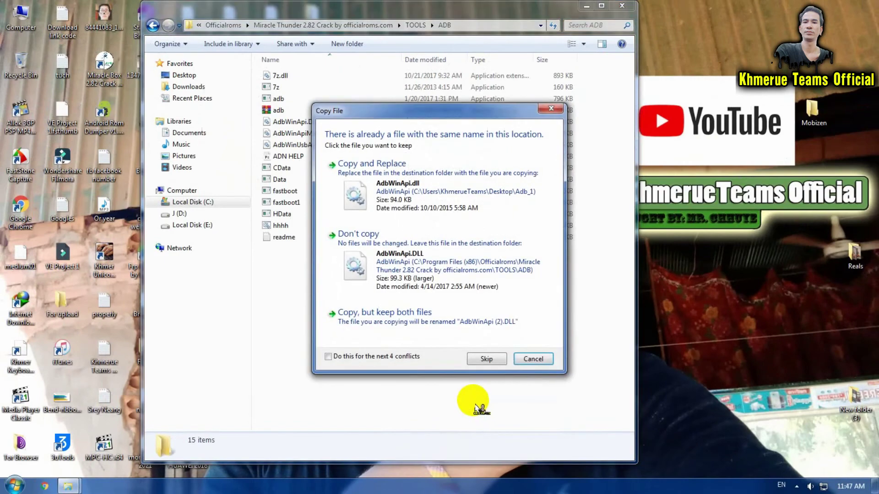
{"action": "left_click", "coordinate": [407, 186]}
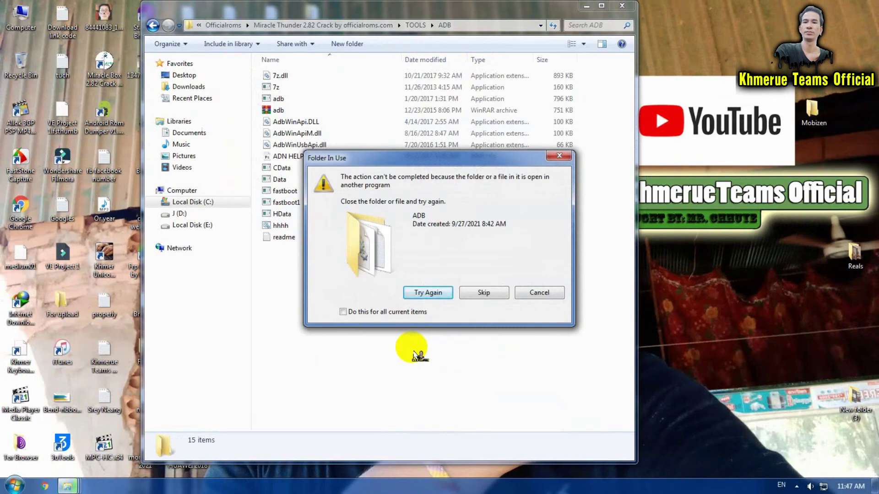
Step: End the adb.exe process in Task Manager, showing processes from all users, then close it
{"action": "right_click", "coordinate": [661, 488]}
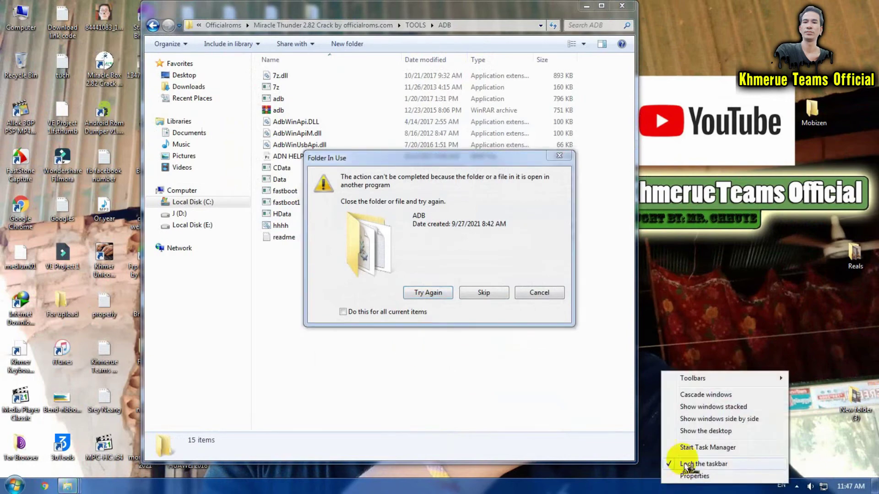
{"action": "left_click", "coordinate": [694, 447]}
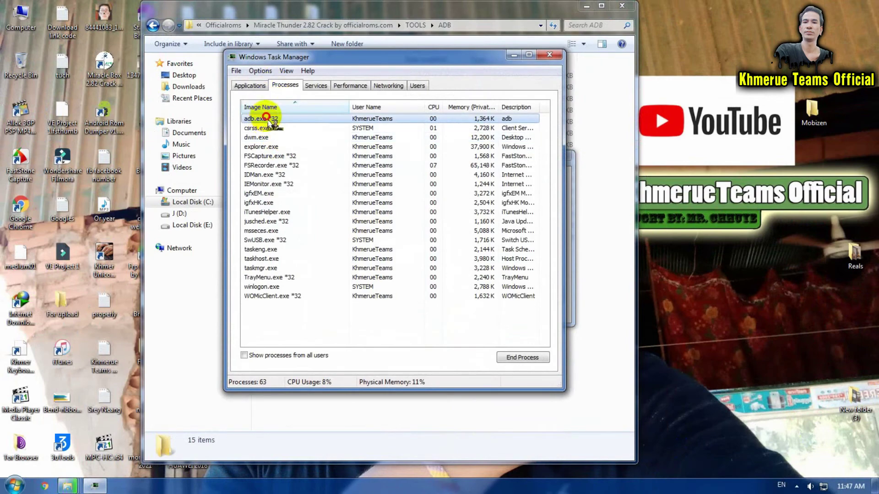
{"action": "left_click", "coordinate": [512, 358]}
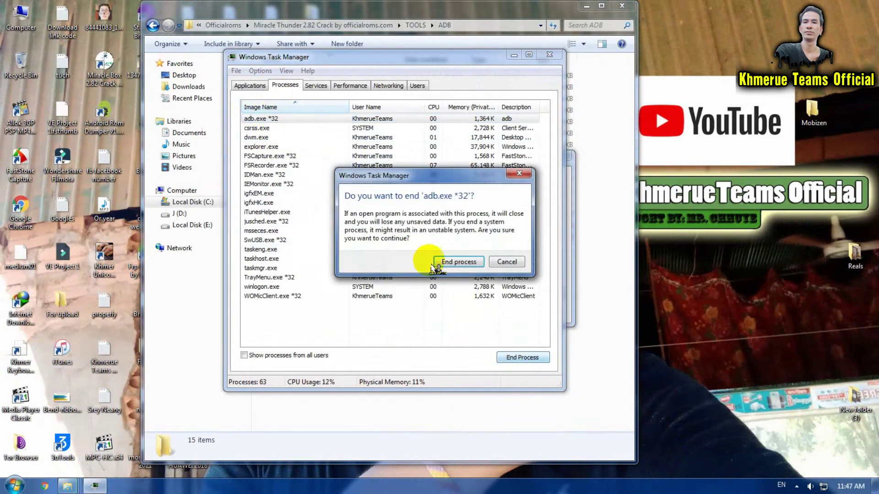
{"action": "left_click", "coordinate": [435, 267]}
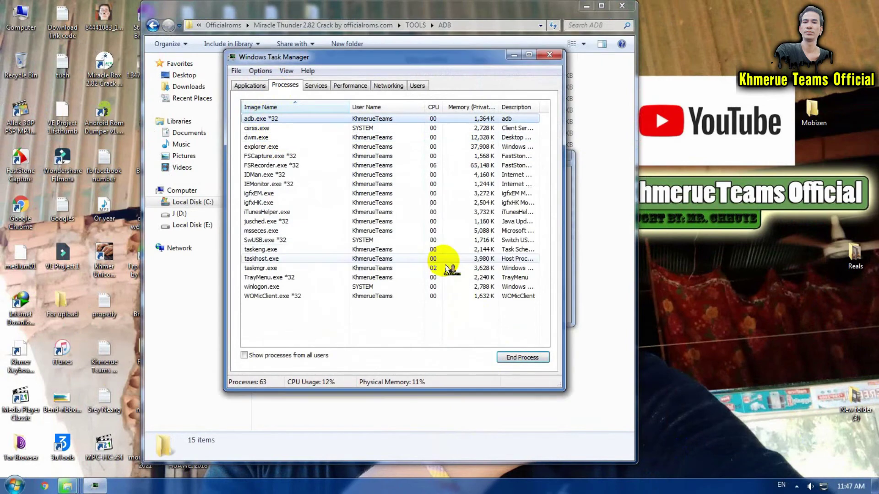
{"action": "left_click", "coordinate": [285, 356]}
{"action": "left_click", "coordinate": [291, 175]}
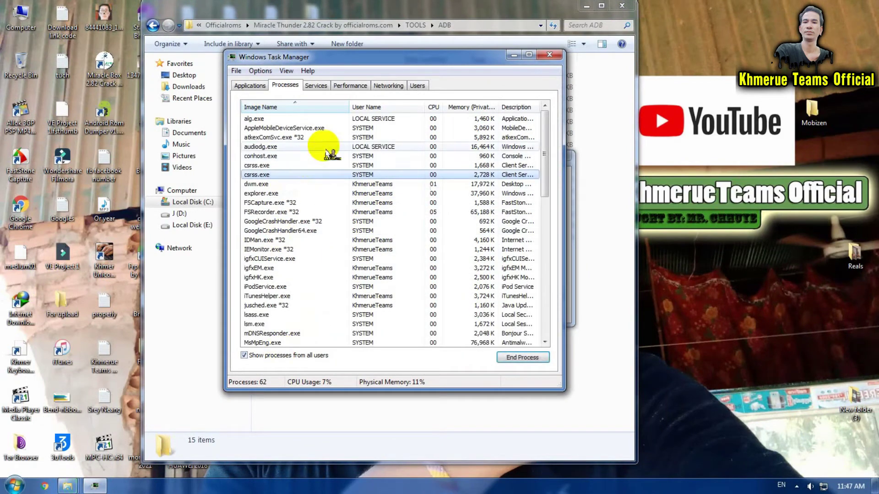
{"action": "scroll", "coordinate": [331, 154], "scroll_direction": "down", "scroll_amount": 1}
{"action": "scroll", "coordinate": [332, 154], "scroll_direction": "down", "scroll_amount": 2}
{"action": "scroll", "coordinate": [334, 157], "scroll_direction": "down", "scroll_amount": 7}
{"action": "scroll", "coordinate": [337, 161], "scroll_direction": "down", "scroll_amount": 3}
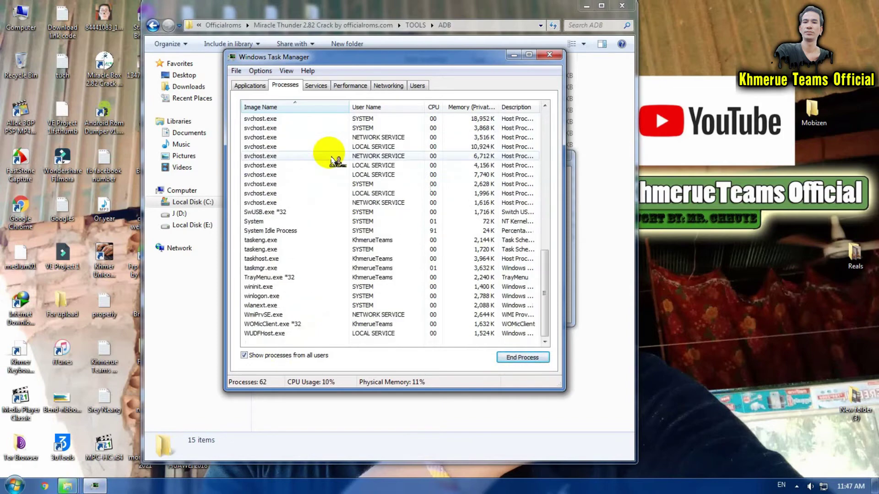
{"action": "scroll", "coordinate": [335, 158], "scroll_direction": "up", "scroll_amount": 5}
{"action": "scroll", "coordinate": [335, 159], "scroll_direction": "up", "scroll_amount": 5}
{"action": "scroll", "coordinate": [335, 158], "scroll_direction": "up", "scroll_amount": 2}
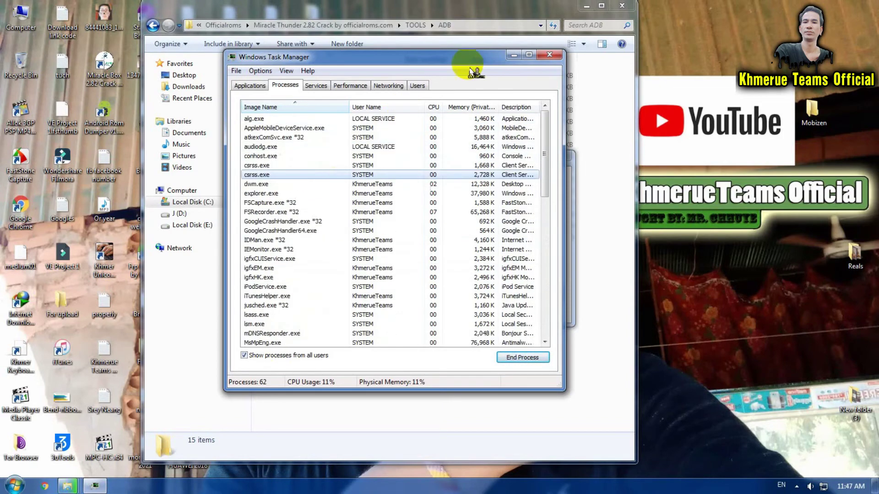
{"action": "left_click", "coordinate": [550, 58]}
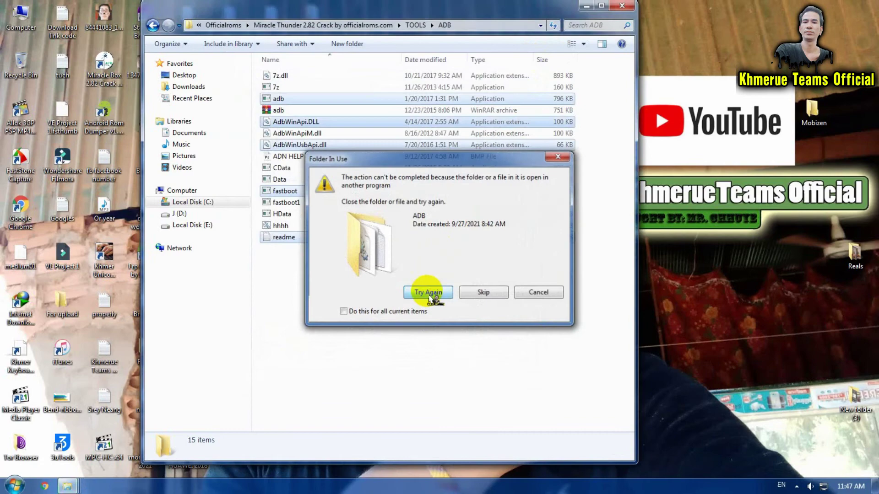
Step: Retry the copy so the five adb files replace those in TOOLS\ADB, then close the folder
{"action": "left_click", "coordinate": [412, 289]}
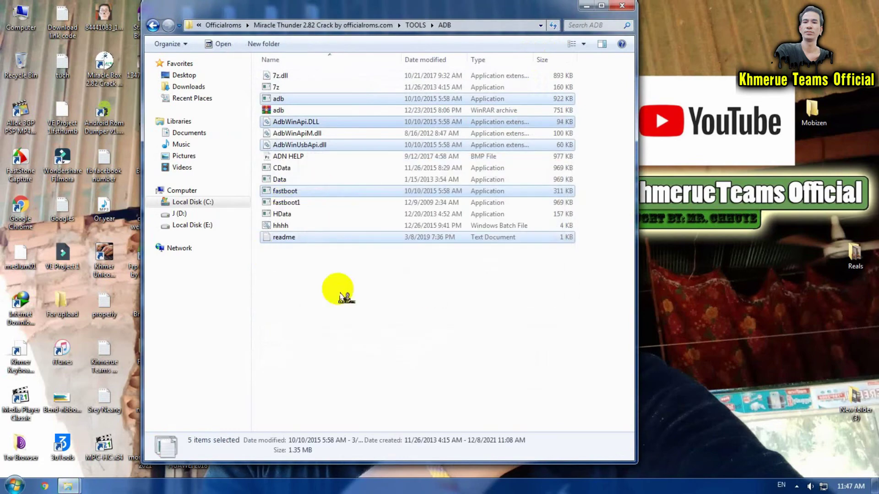
{"action": "left_click", "coordinate": [348, 284]}
{"action": "left_click", "coordinate": [622, 6]}
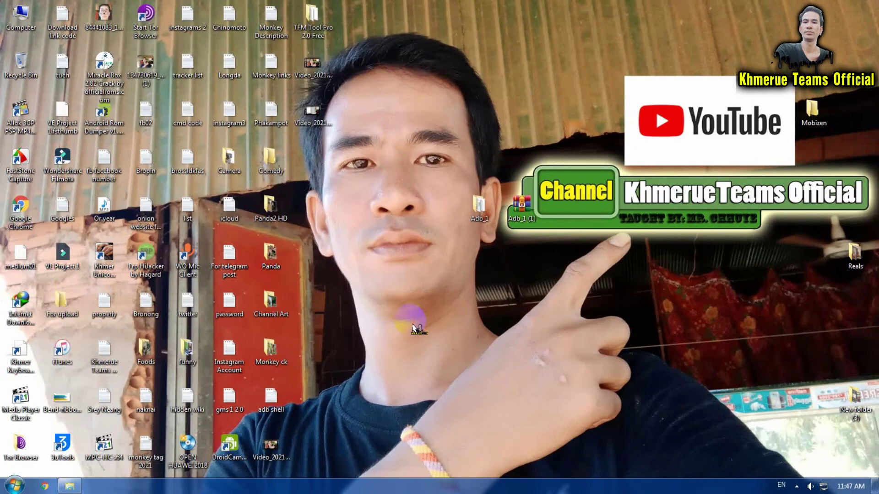
Step: Relaunch Miracle Box 2.82 Crack from the desktop with Run as administrator
{"action": "left_click", "coordinate": [104, 74]}
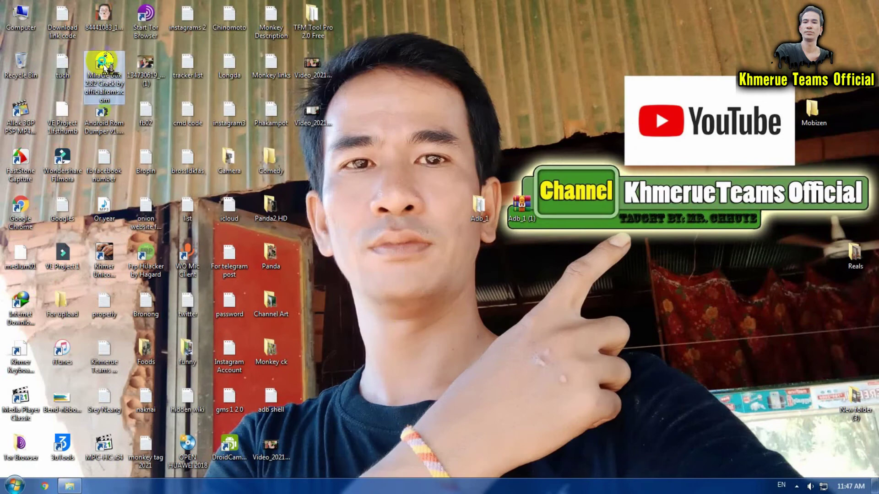
{"action": "right_click", "coordinate": [104, 60]}
{"action": "left_click", "coordinate": [117, 152]}
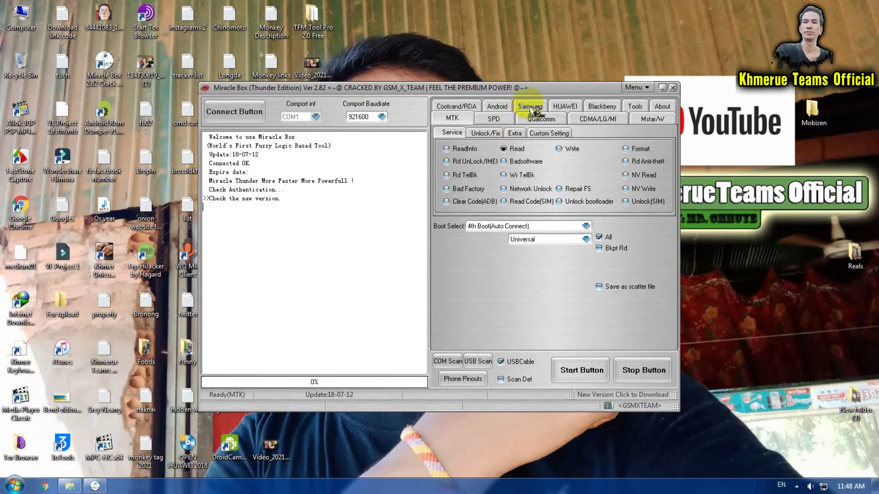
Step: Run Readinfo under Android ADB, logging oppo cph1909, Android 8.1.0, chipset mt6765
{"action": "left_click", "coordinate": [498, 108]}
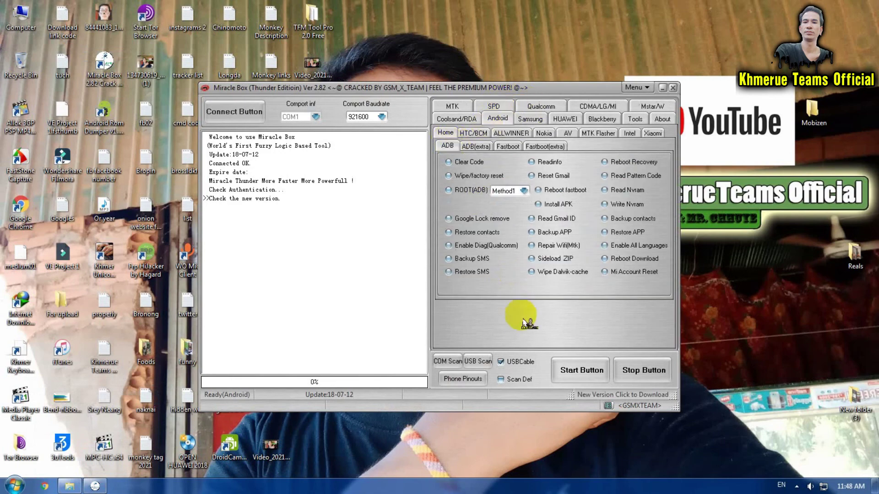
{"action": "left_click", "coordinate": [542, 164]}
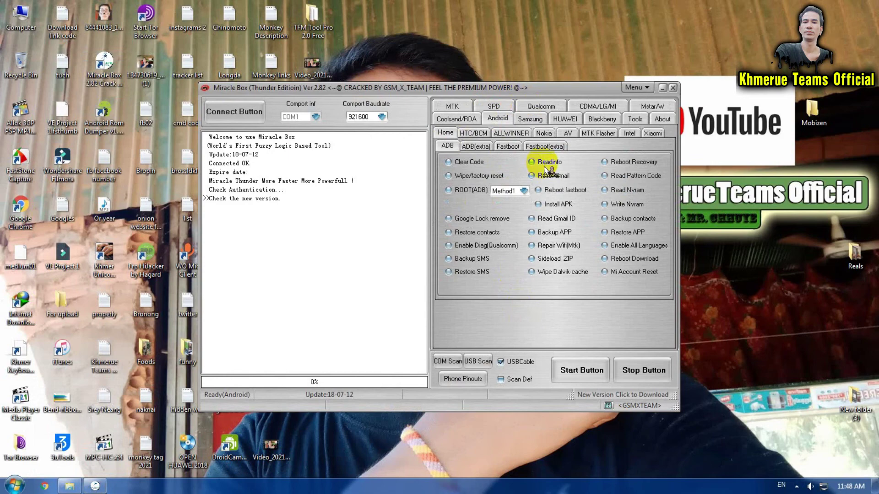
{"action": "left_click", "coordinate": [270, 231]}
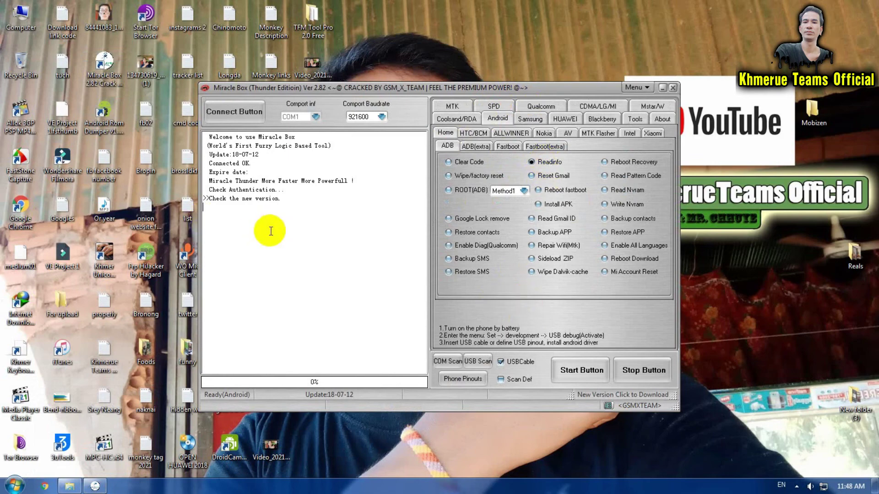
{"action": "left_click", "coordinate": [574, 371]}
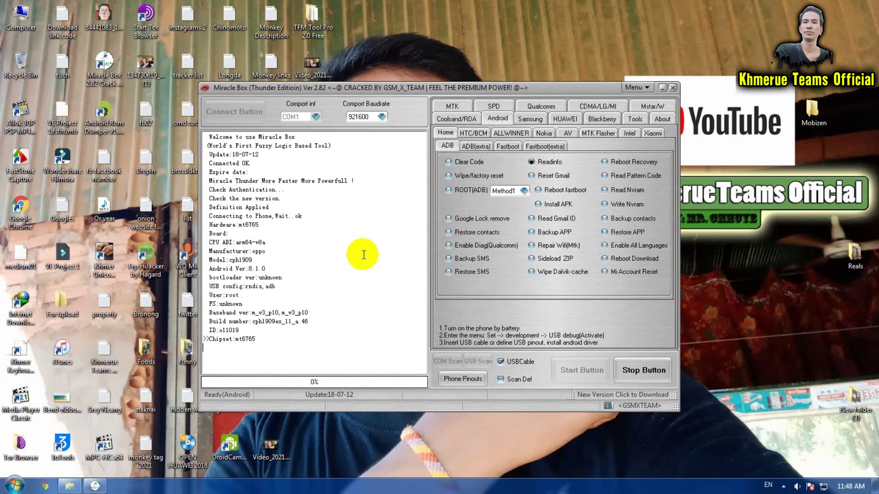
Step: Review the finished Readinfo log showing 'Root: Not Root' and 'Done' by highlighting the phone details
{"action": "left_click", "coordinate": [213, 238]}
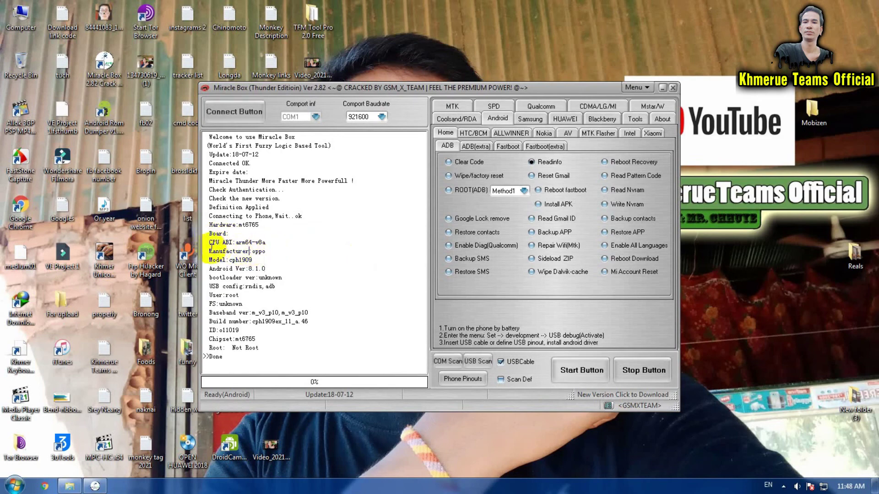
{"action": "left_click", "coordinate": [211, 250]}
{"action": "left_click_drag", "start_coordinate": [211, 250], "coordinate": [330, 360]}
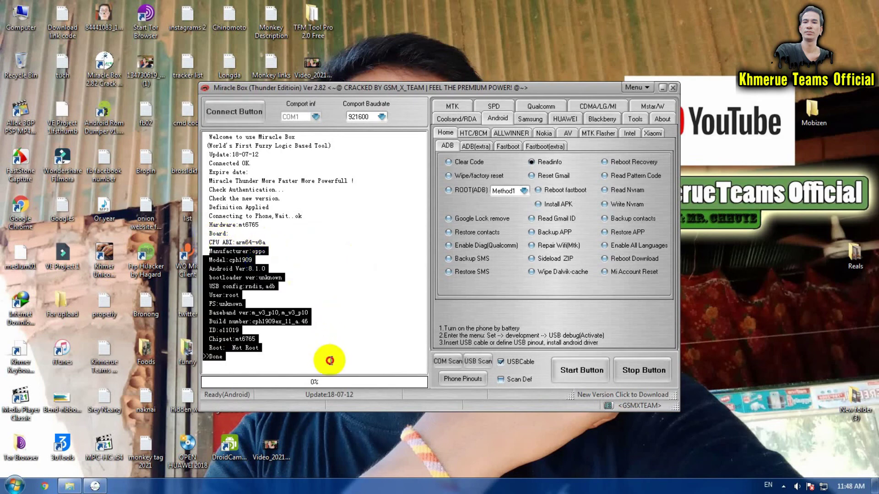
{"action": "left_click", "coordinate": [350, 292]}
Step: Move the Miracle Box window further left on the screen
{"action": "mouse_move", "coordinate": [448, 88]}
{"action": "left_mouse_down"}
{"action": "mouse_move", "coordinate": [269, 118]}
{"action": "mouse_move", "coordinate": [277, 121]}
{"action": "left_mouse_up"}
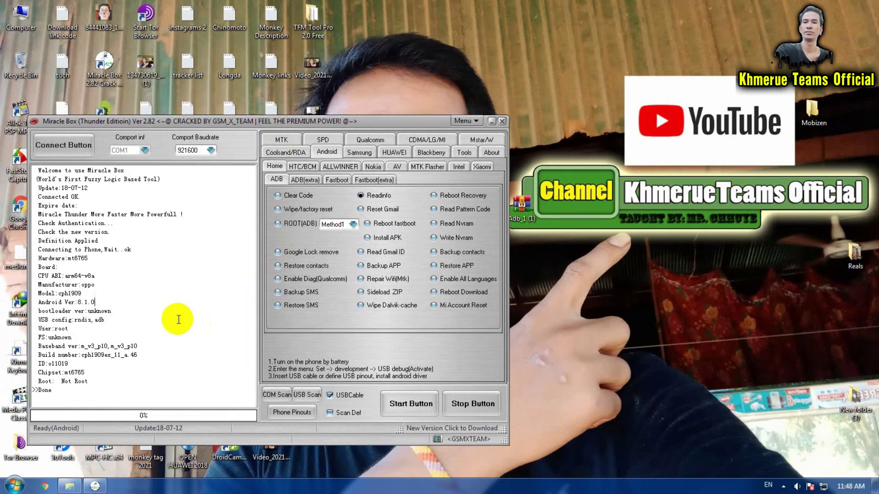
{"action": "left_click", "coordinate": [388, 464]}
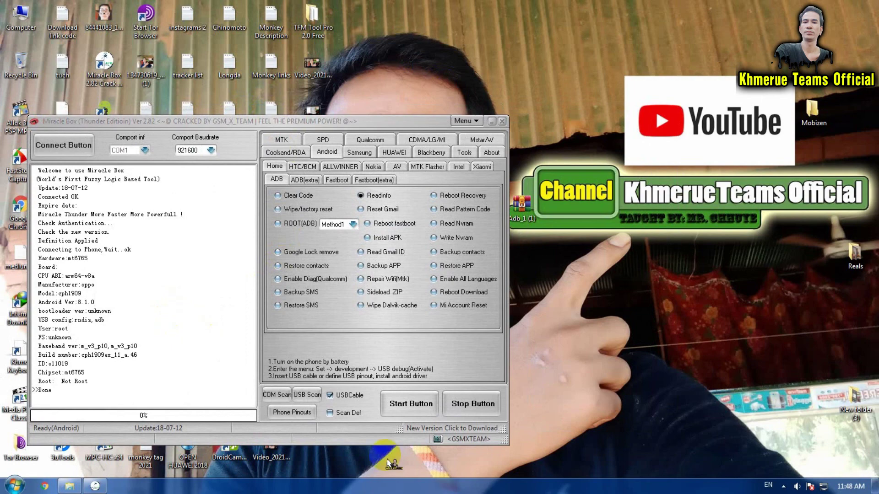